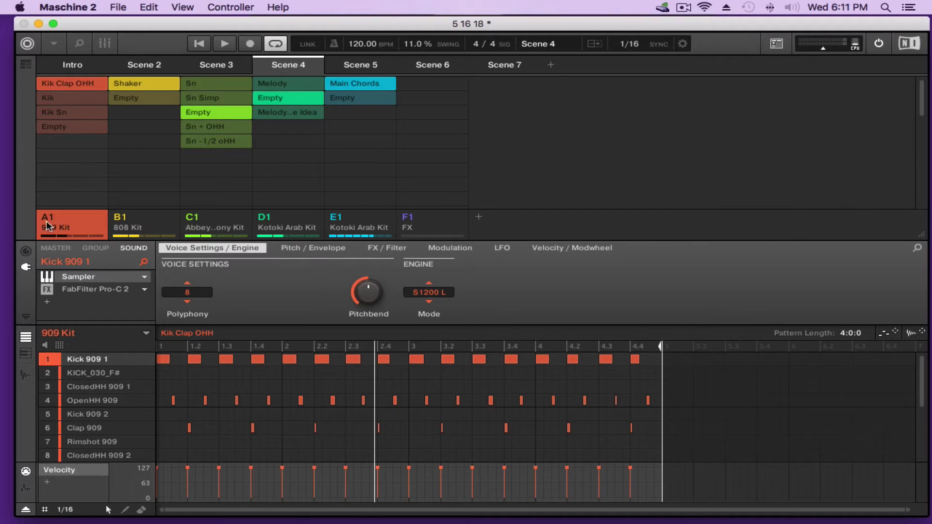
Review the pattern combinations in the Intro, Scene 2 and Scene 5 scenes and inspect the FX group
click(63, 67)
click(68, 67)
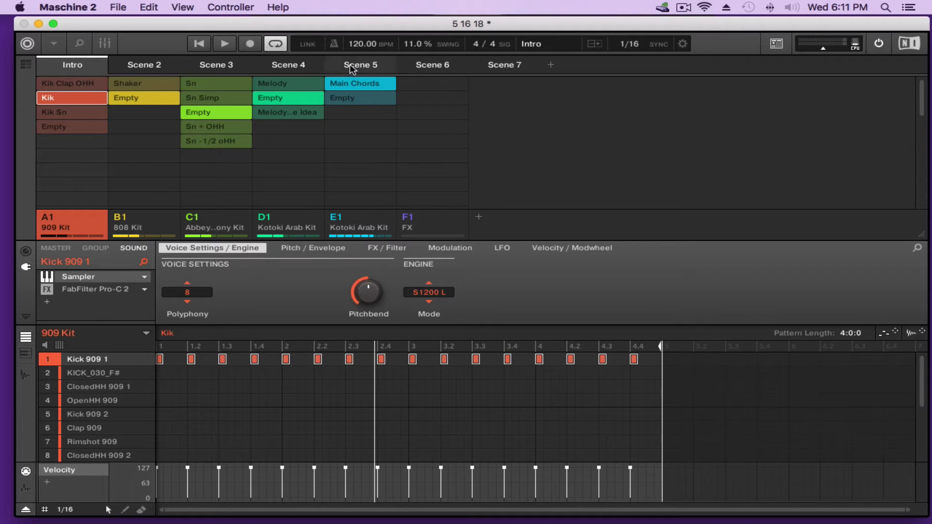
click(427, 220)
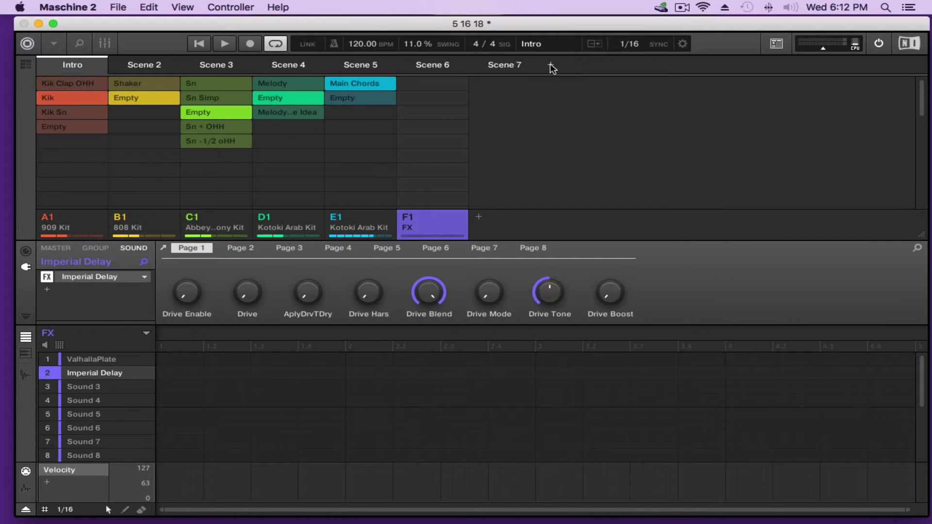
click(147, 63)
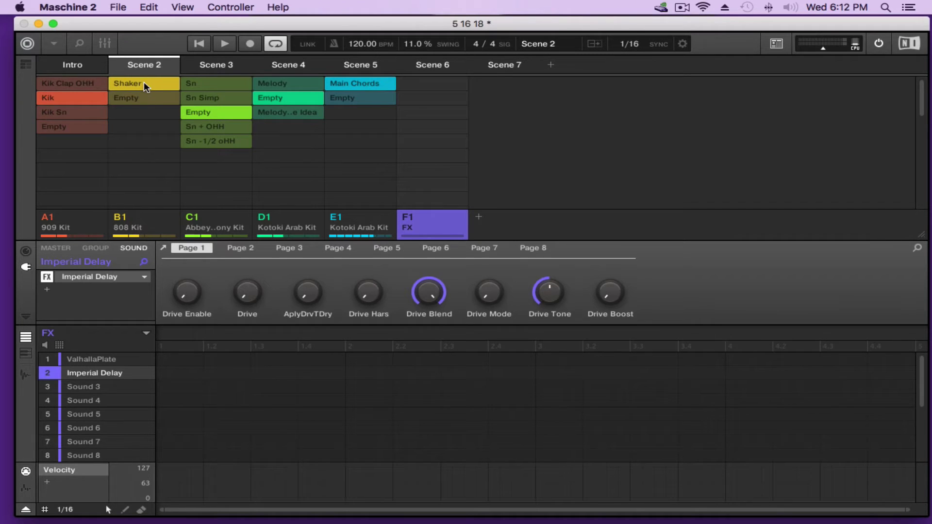
click(357, 69)
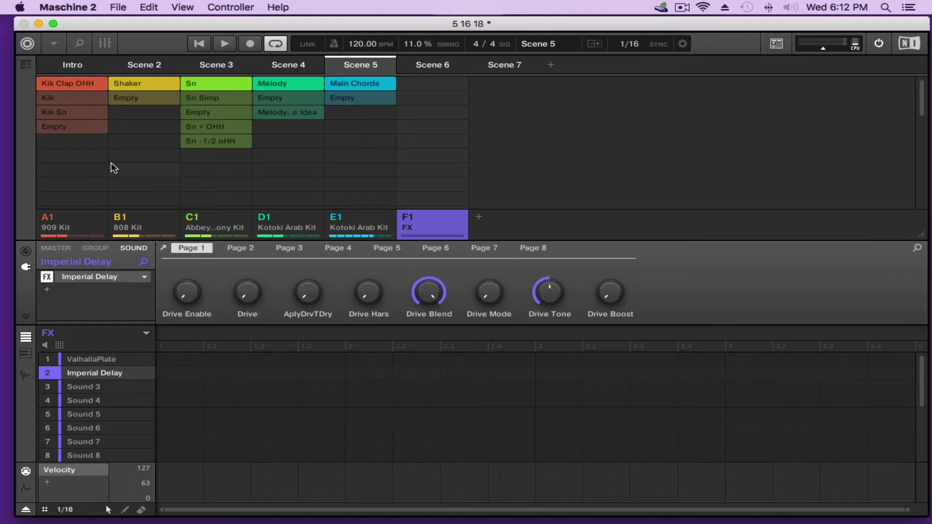
click(81, 64)
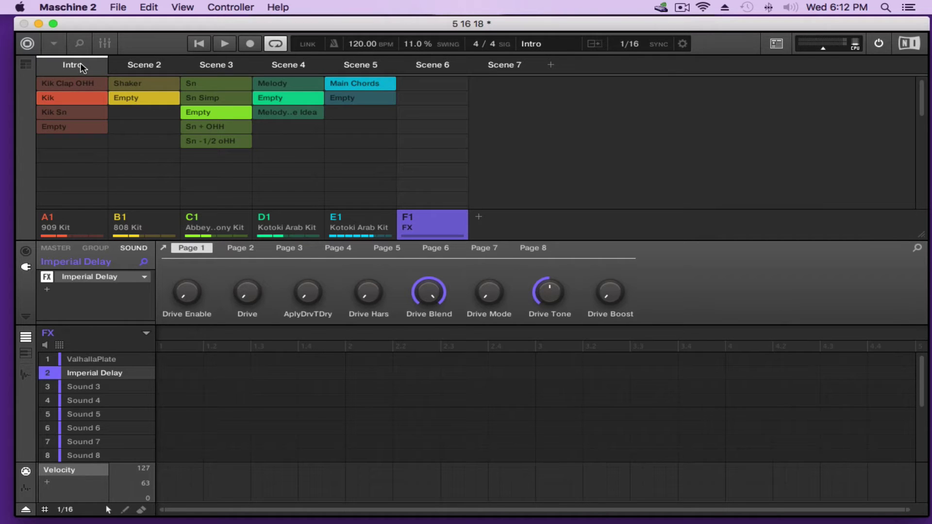
double_click(81, 65)
click(154, 65)
double_click(155, 66)
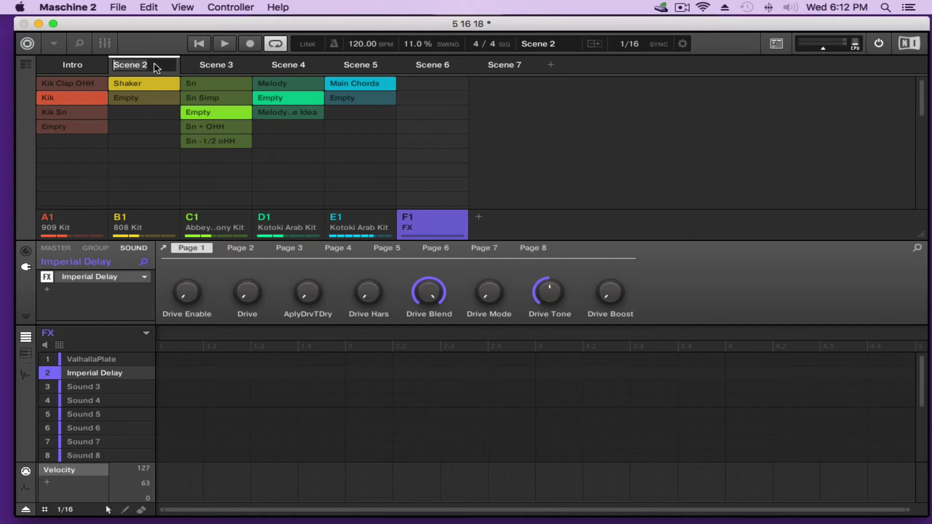
Rename Scene 3 as Intro2
click(214, 68)
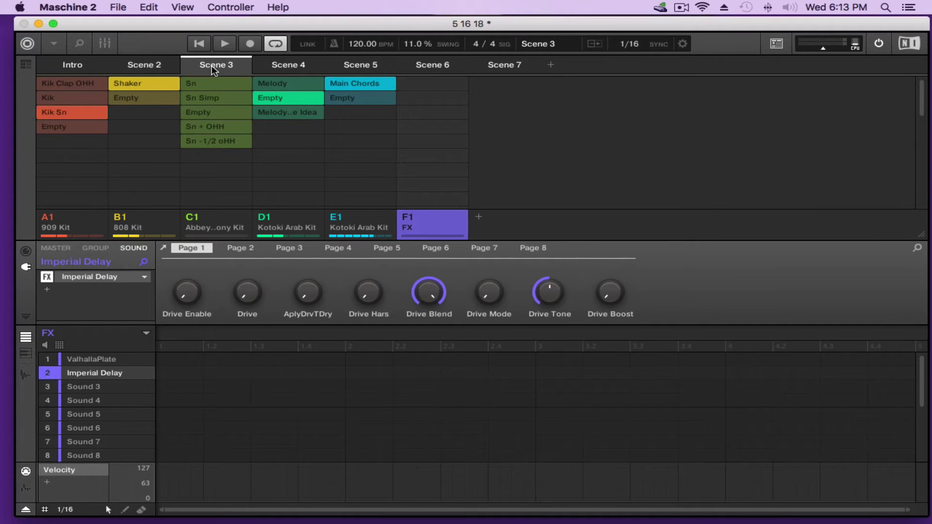
double_click(214, 70)
text(Intro2)
key(Return)
Rename Scene 4 as Chorus
click(369, 69)
click(289, 68)
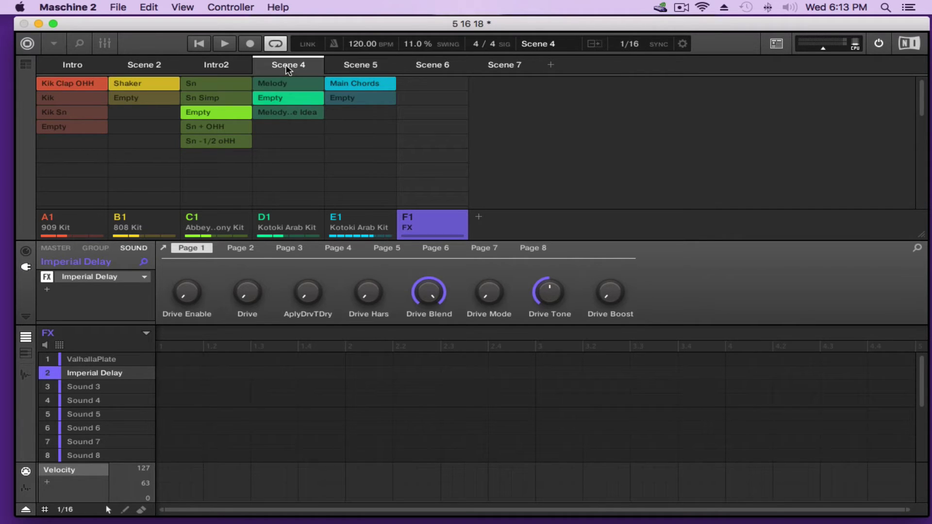
double_click(288, 68)
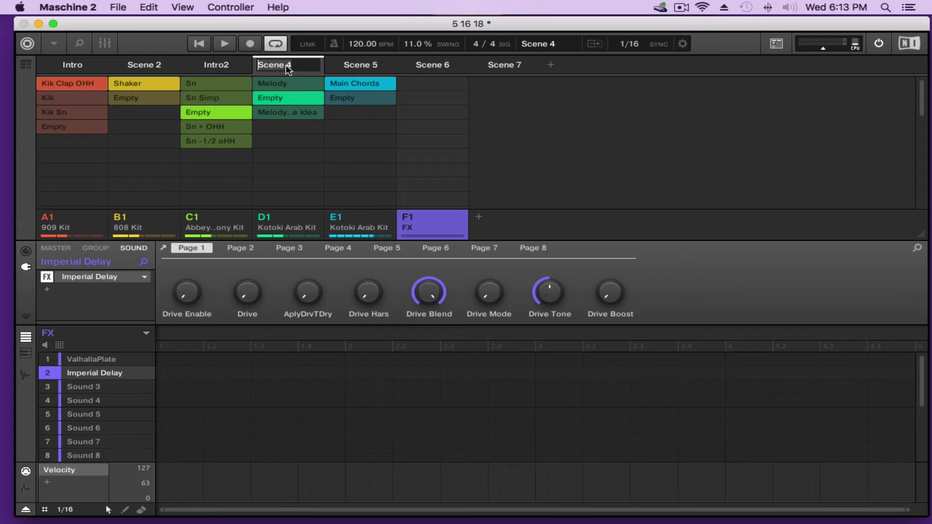
text(Chorus)
key(Return)
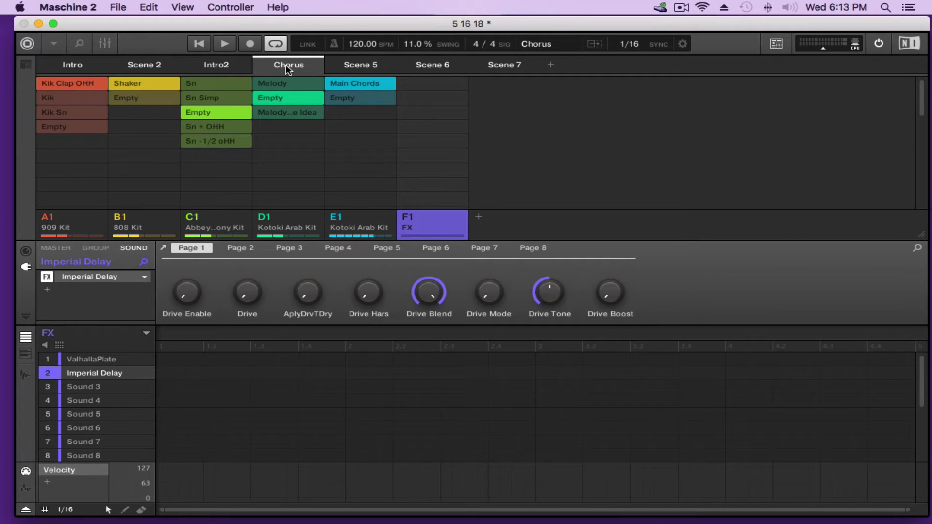
Rename Scene 5 as Chorus2
double_click(360, 66)
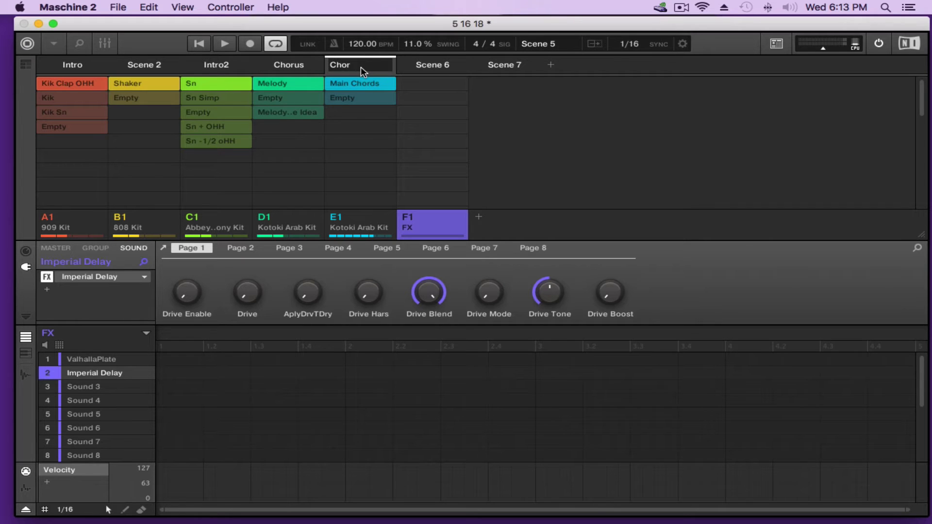
text(Chorus2)
key(Return)
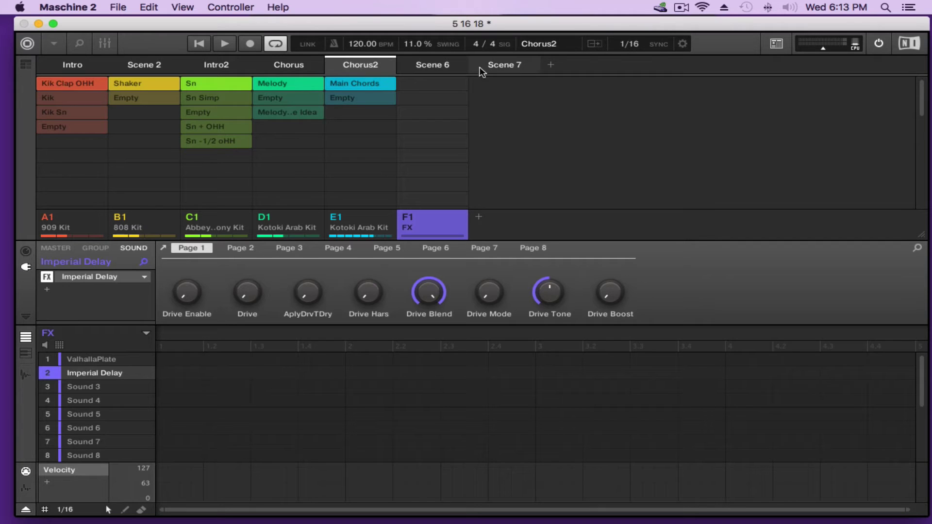
Rename Scene 7 as Pre Chorus
click(512, 67)
double_click(511, 66)
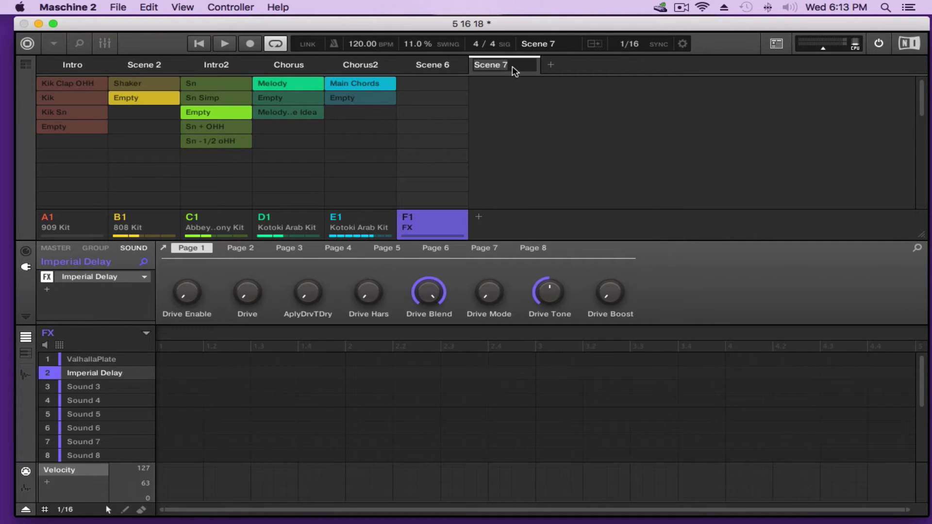
text(Pre Chorus)
key(Return)
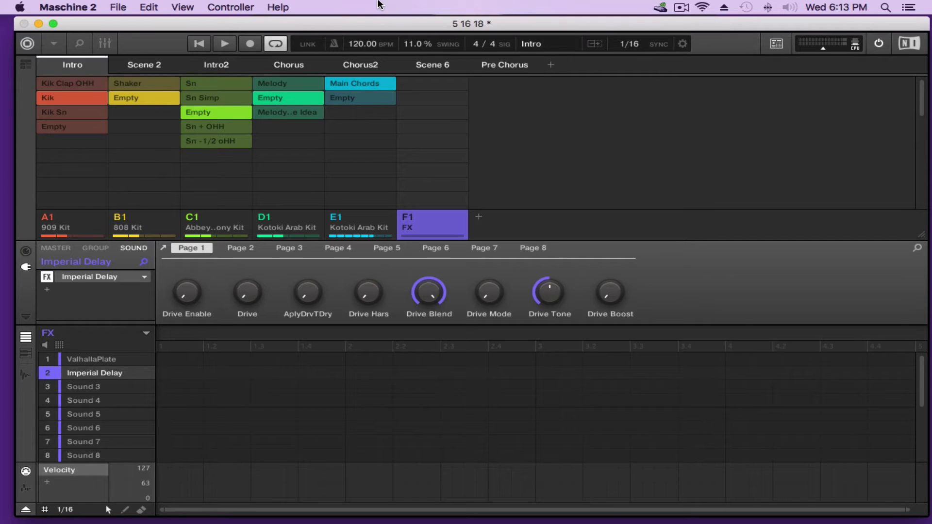
Play the Intro, Scene 2 and Intro2 scenes, trying Kik Clap OHH in Intro2 before restoring its Kik Sn pattern
key(space)
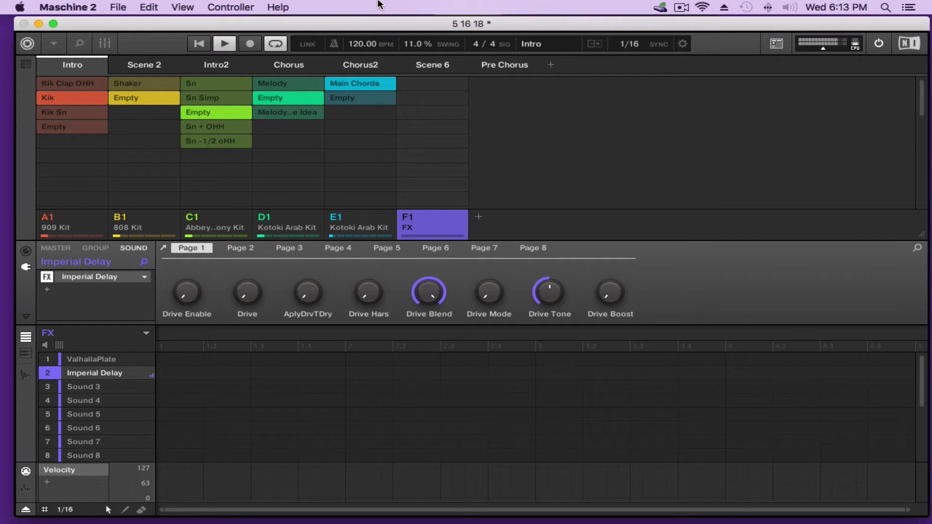
click(56, 115)
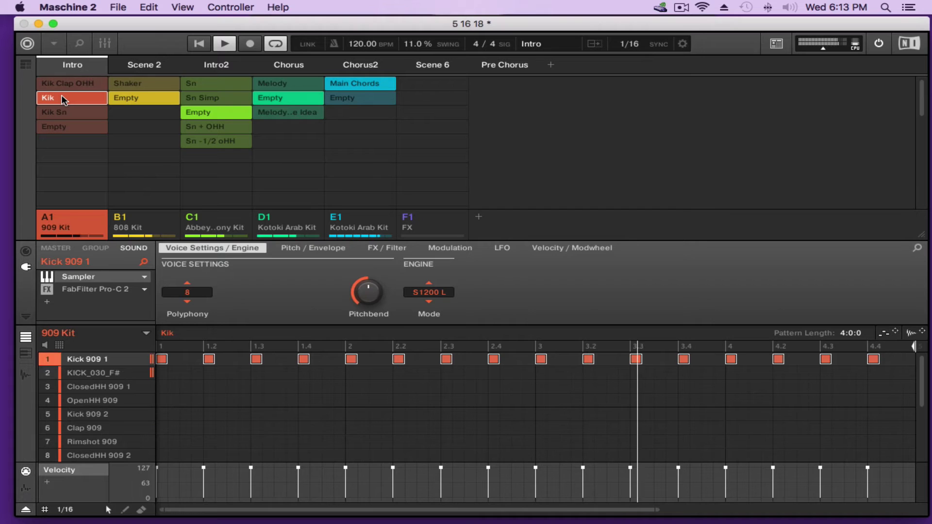
click(147, 64)
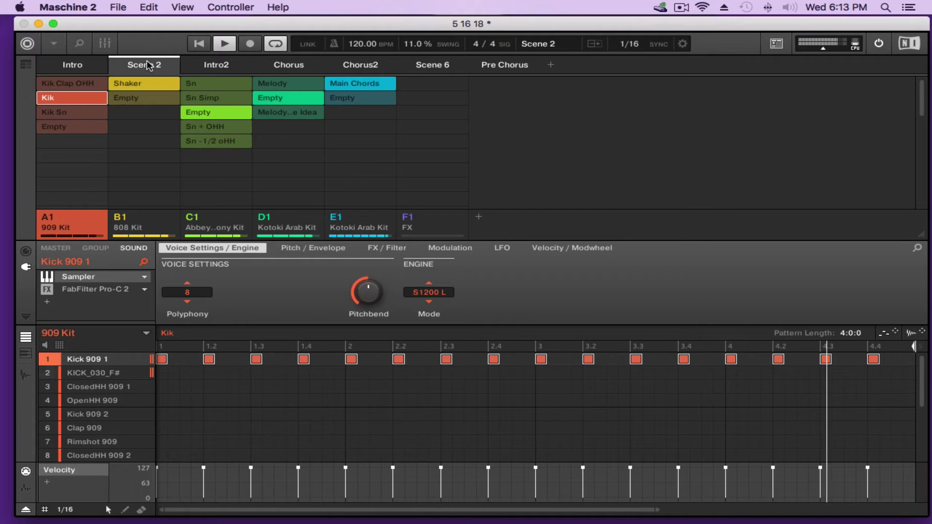
click(215, 65)
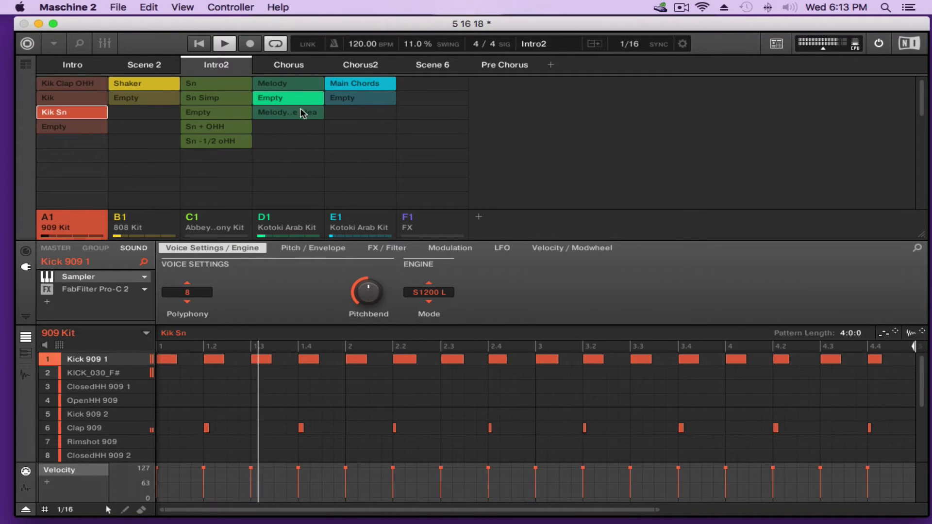
click(66, 82)
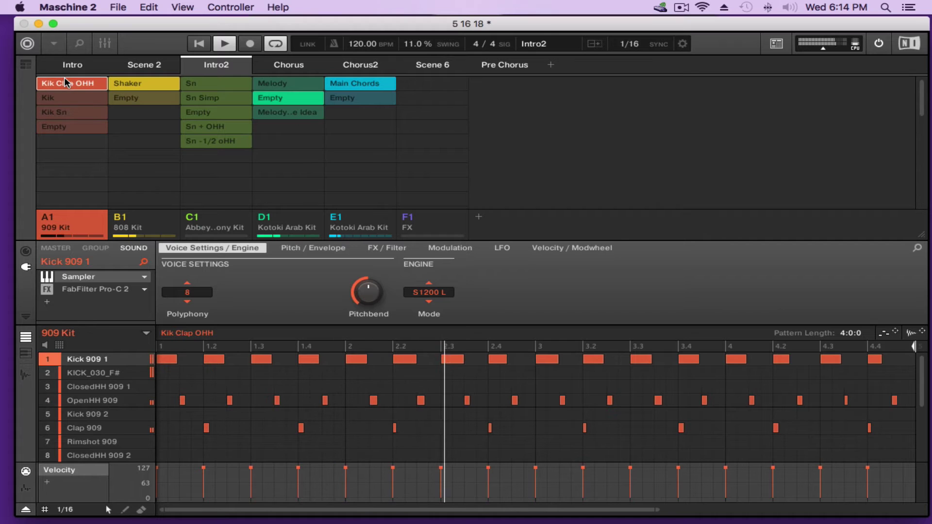
click(68, 113)
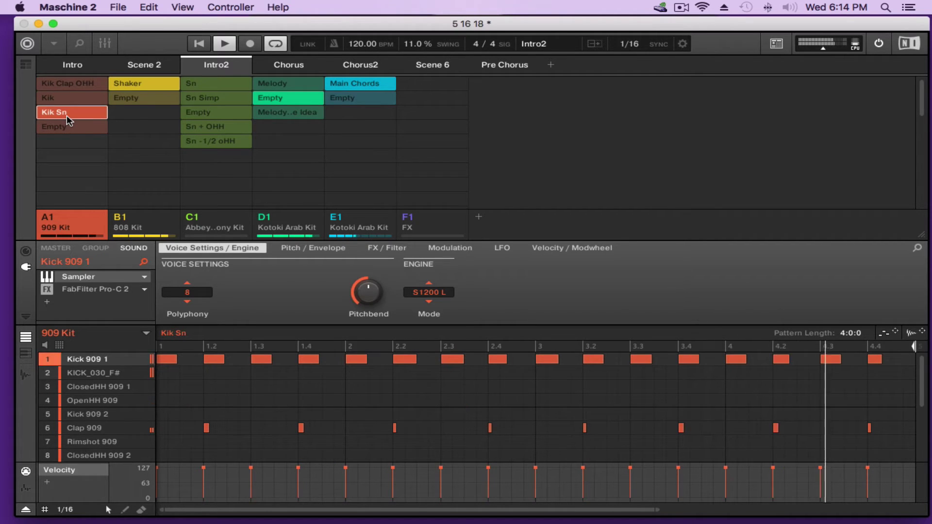
Audition Chorus2 with the D1 group's Empty pattern, restore its Melody pattern and stop playback
click(363, 65)
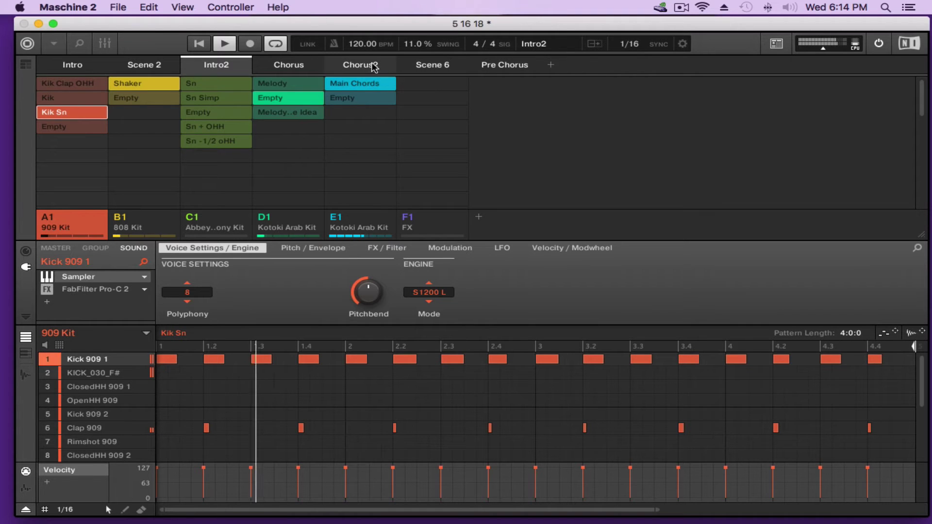
click(278, 98)
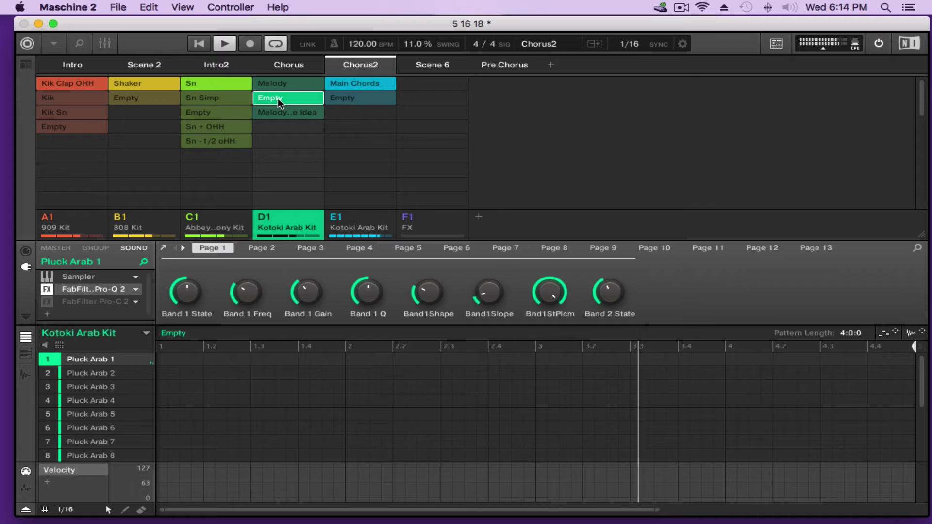
click(285, 84)
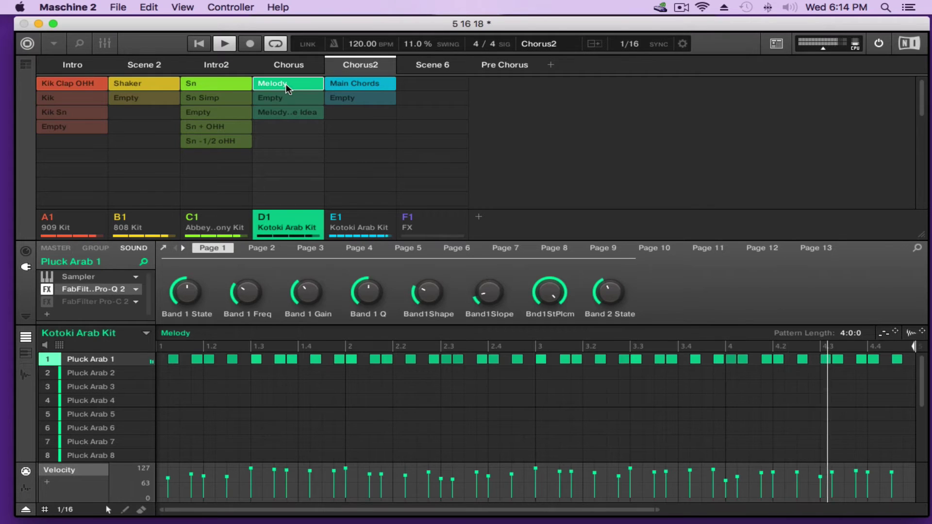
key(space)
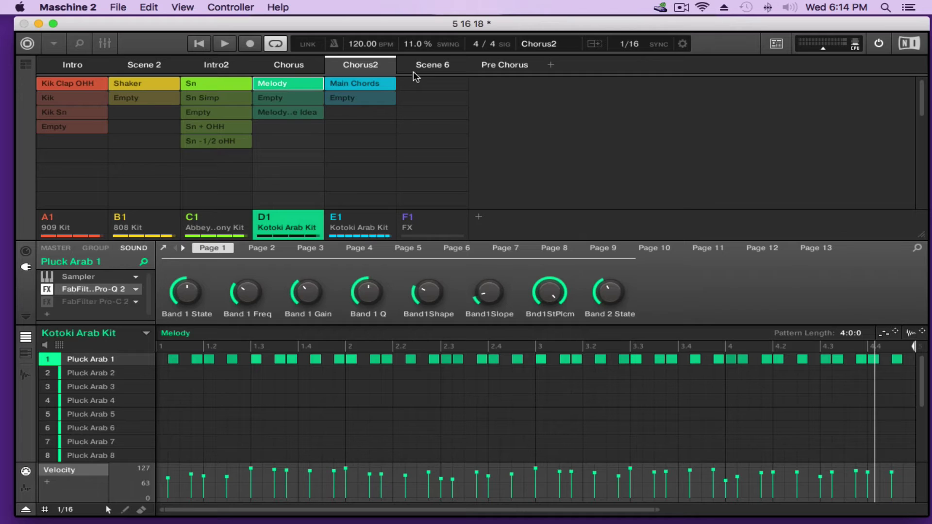
Compare the patterns of the Chorus, Intro, Chorus2 and Pre Chorus scenes and check the song timeline
click(286, 66)
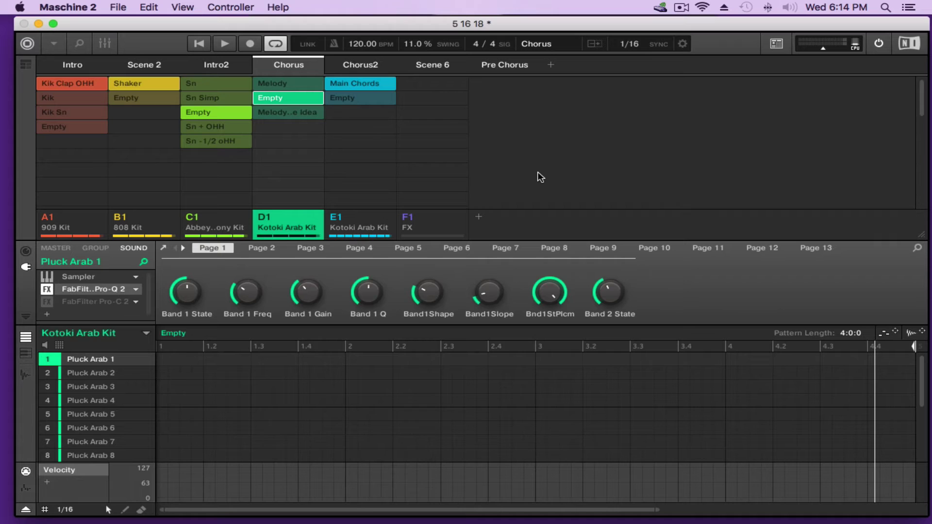
click(79, 68)
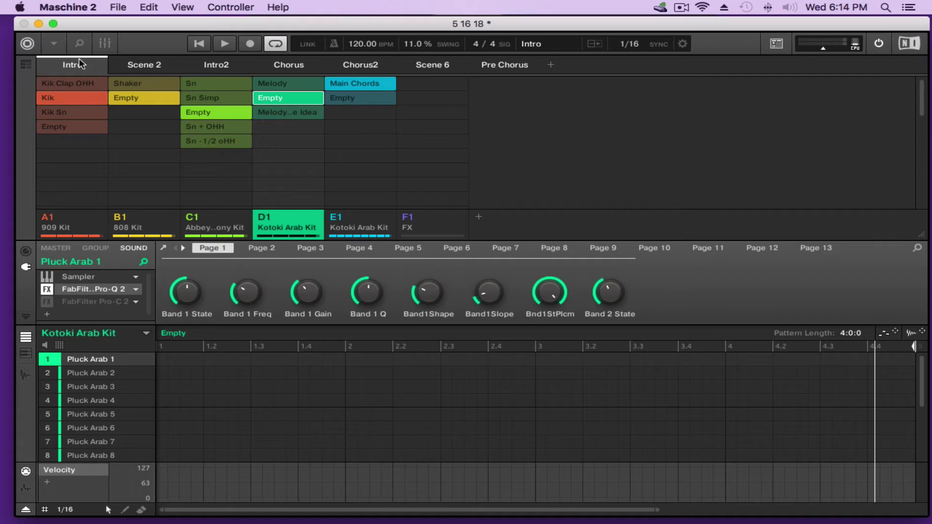
click(290, 69)
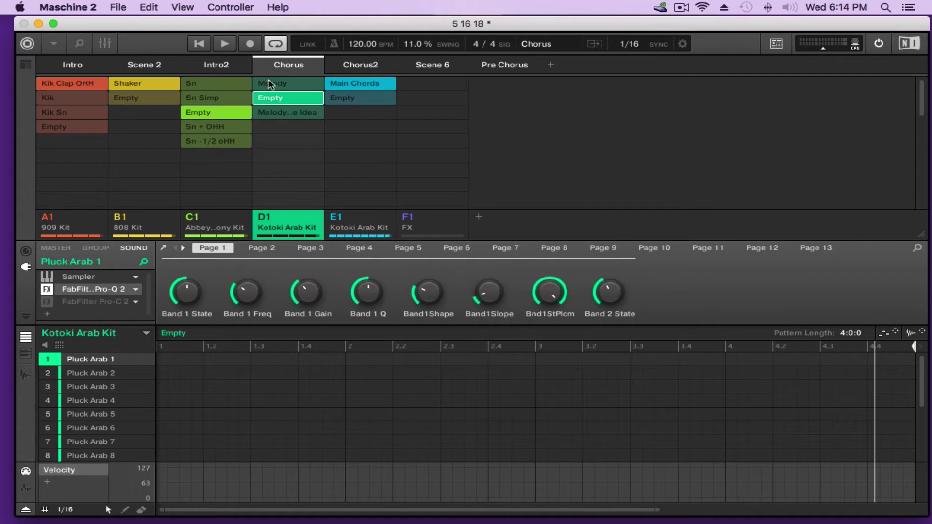
click(360, 66)
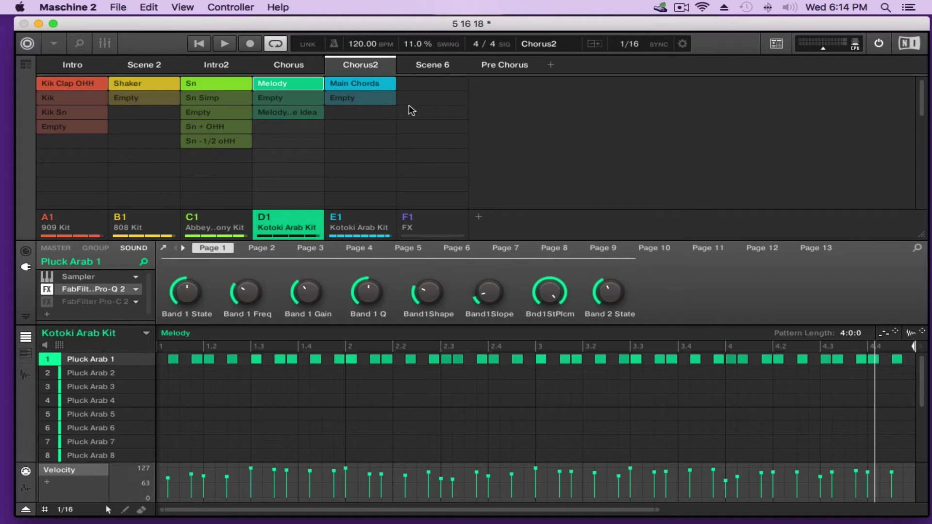
click(515, 64)
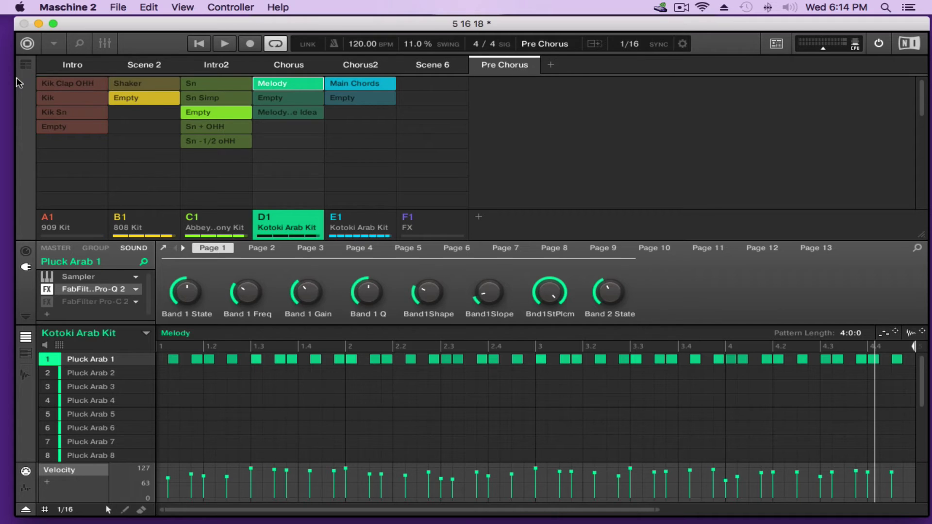
click(85, 69)
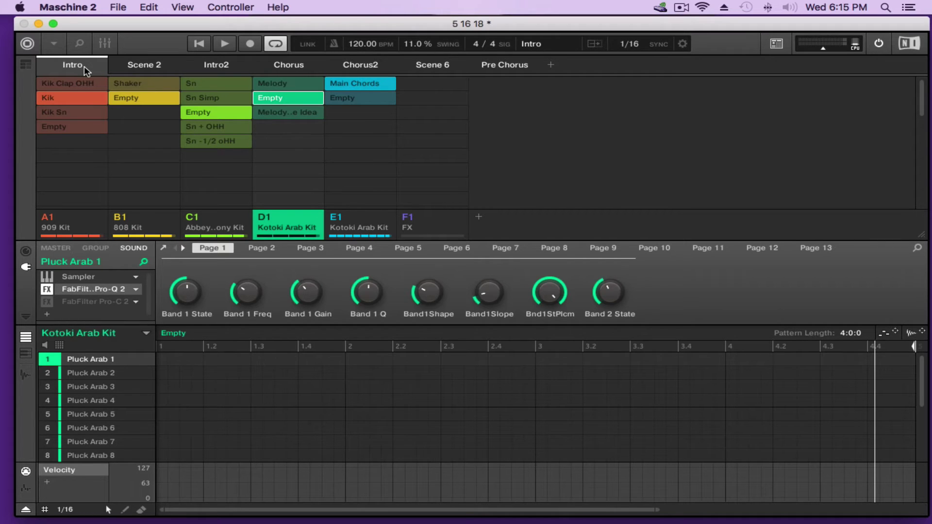
click(26, 67)
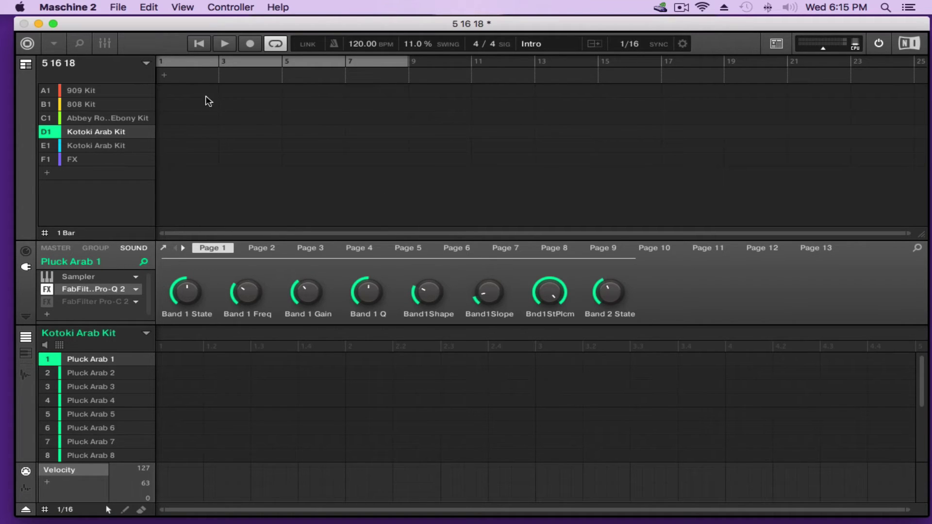
click(20, 62)
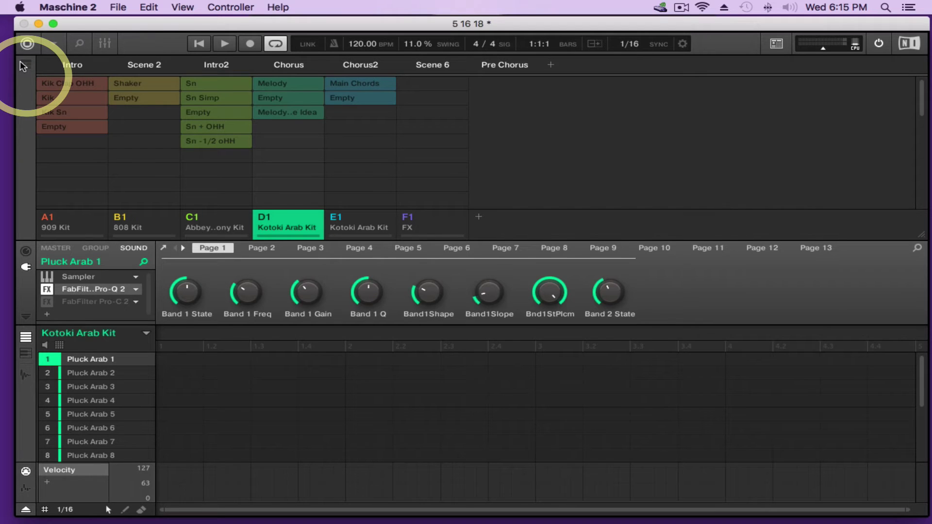
Append the Intro scene to the song and show it on the song timeline
click(81, 67)
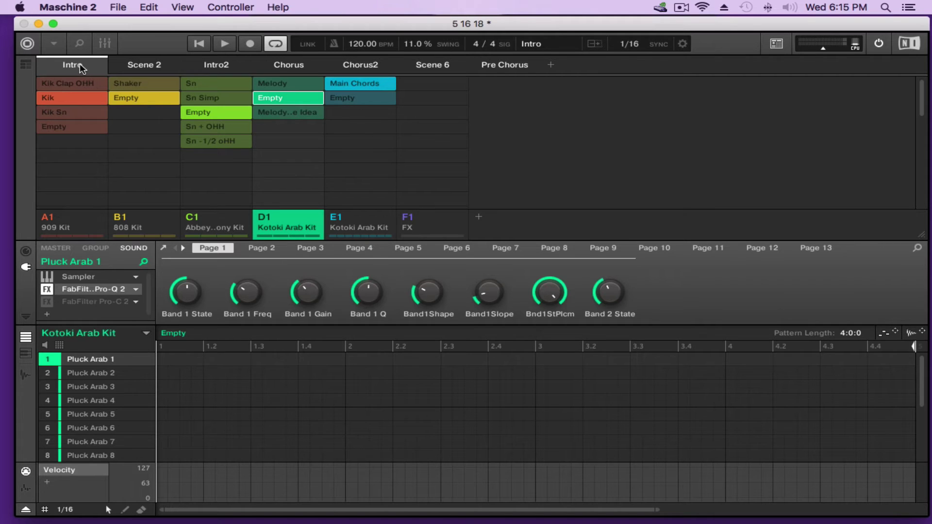
right_click(81, 67)
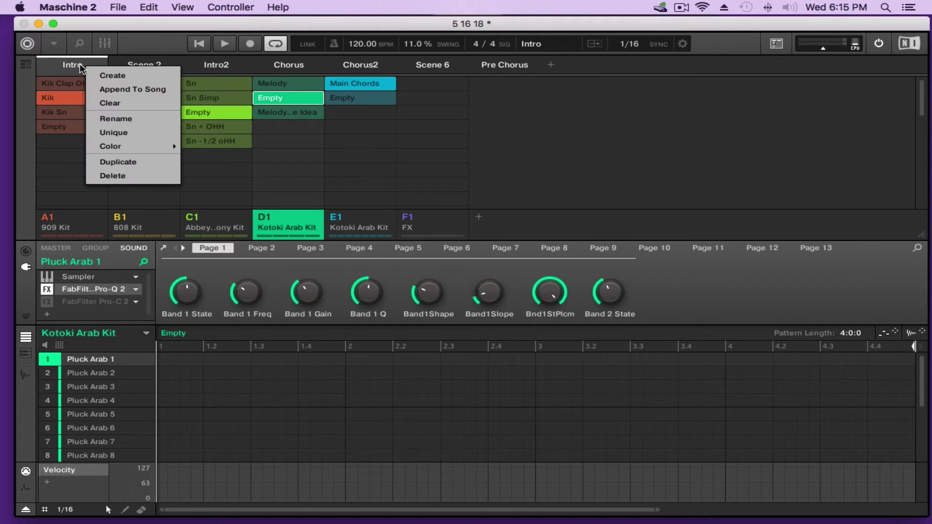
click(127, 89)
click(27, 64)
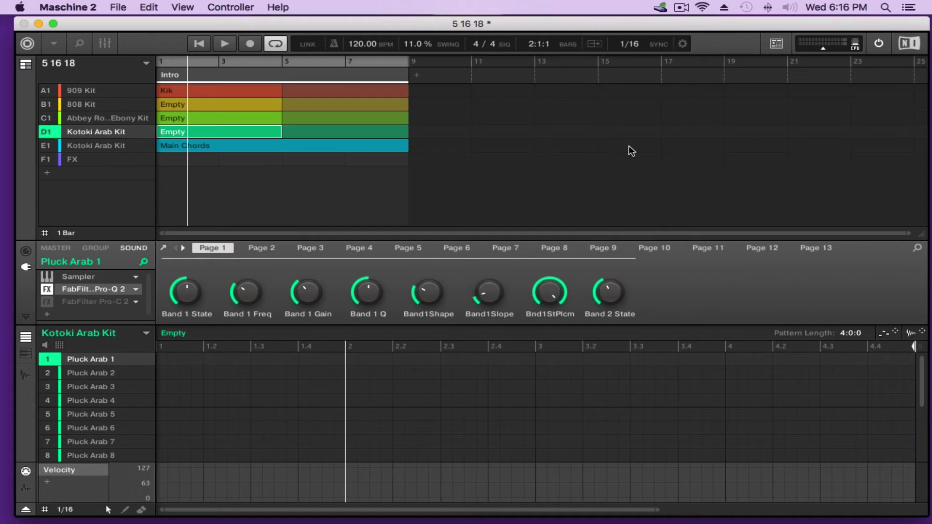
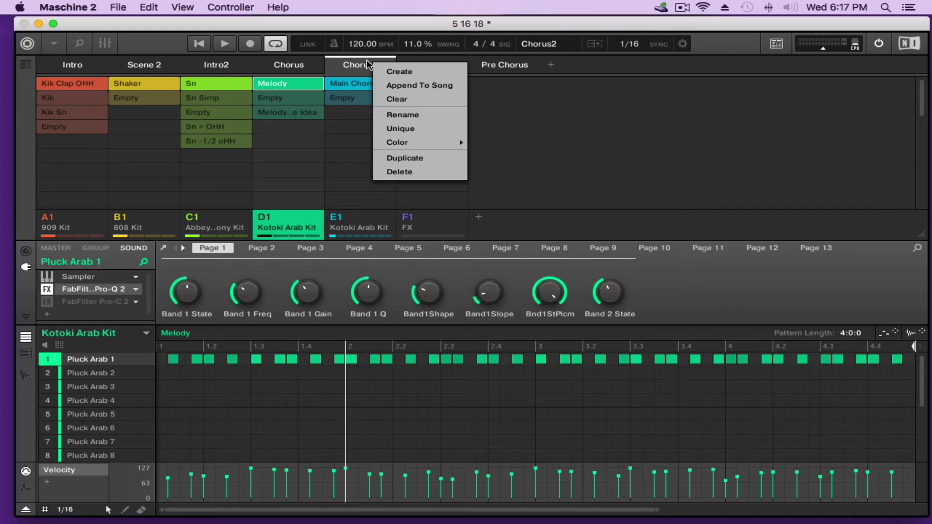
Append the Chorus2 scene to the song and make the scene unique so it uses its own pattern copies
click(397, 86)
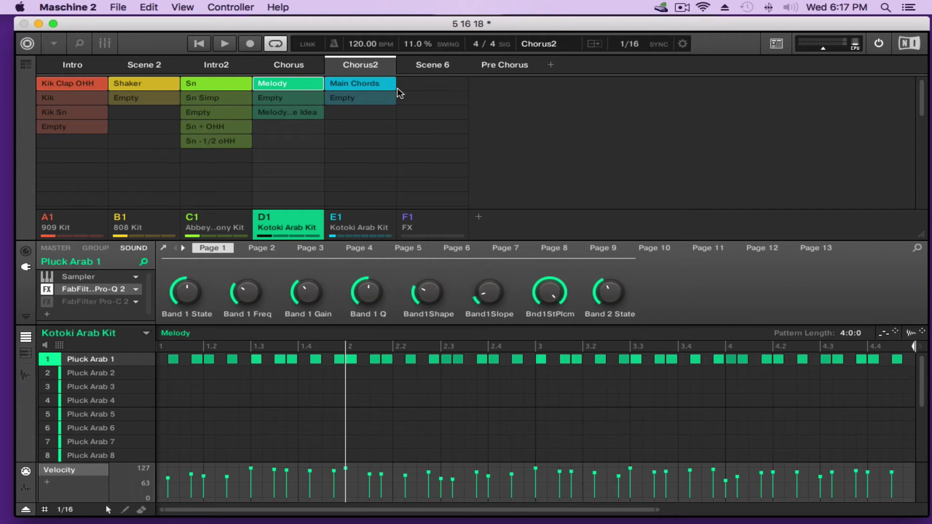
right_click(369, 68)
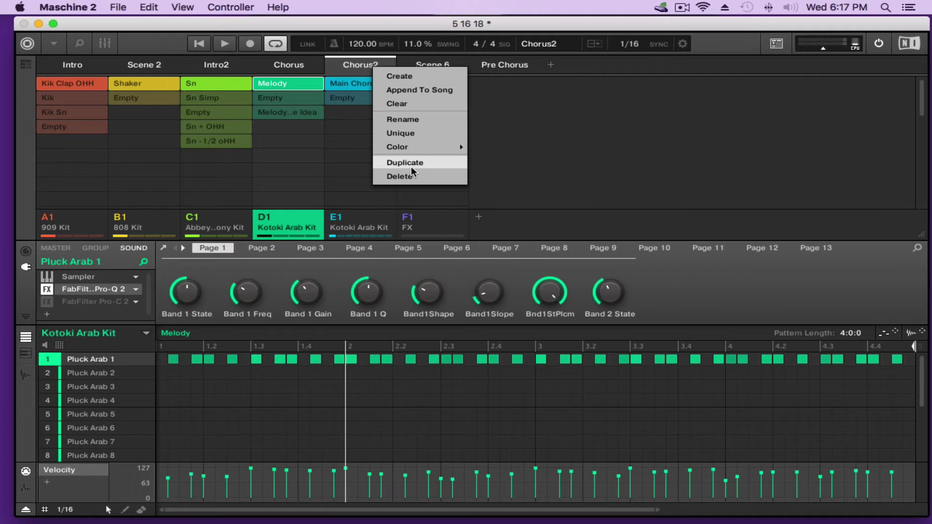
mouse_move(407, 147)
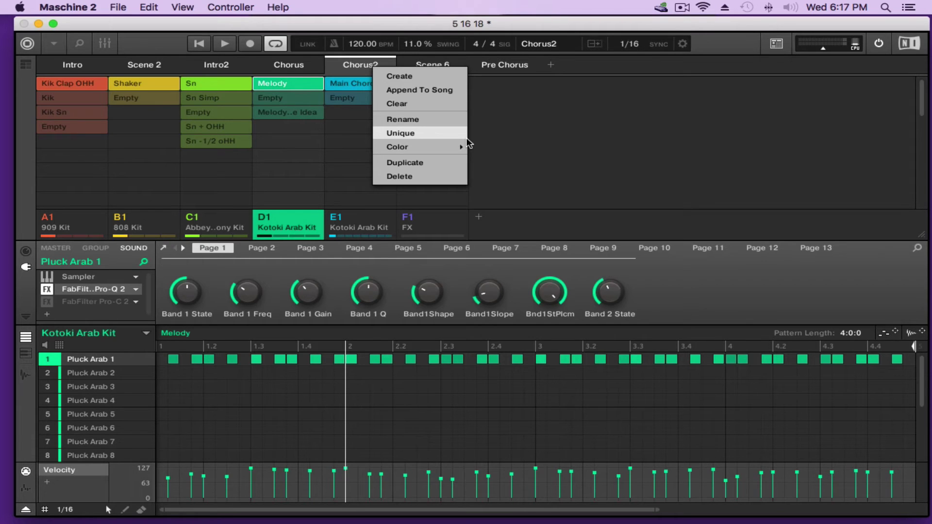
click(431, 131)
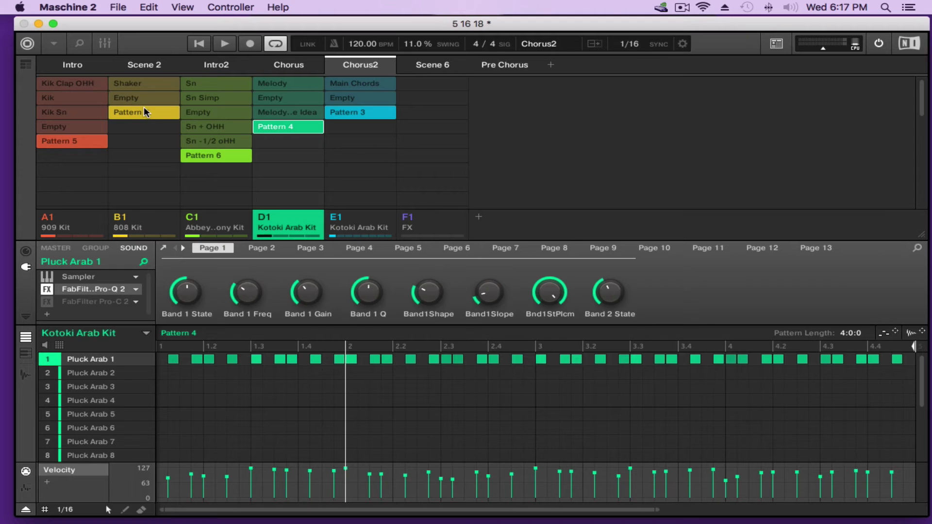
Compare the copied patterns of the Chorus2 scene with the patterns assigned to Scene 6
click(354, 111)
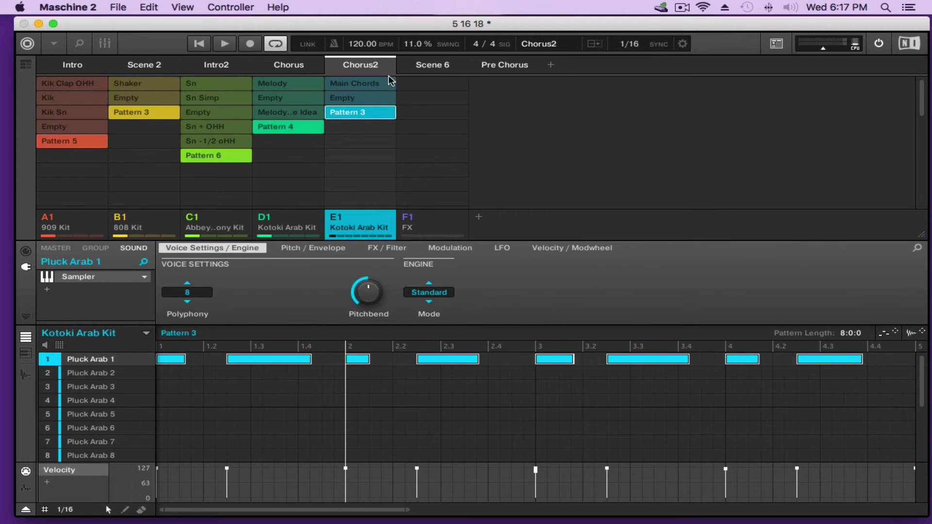
click(426, 68)
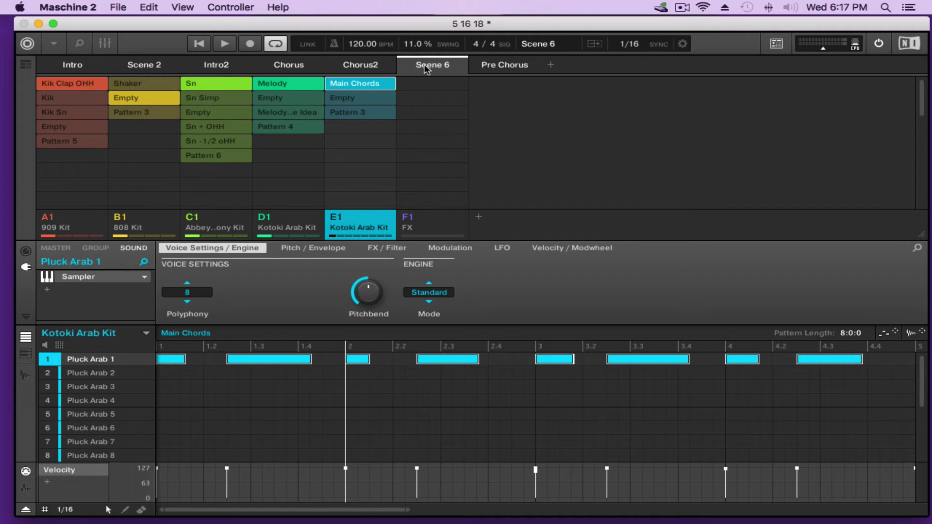
click(365, 66)
Show the whole arrangement on the song timeline, loop it from Intro through Chorus2 and play it from the start
click(28, 69)
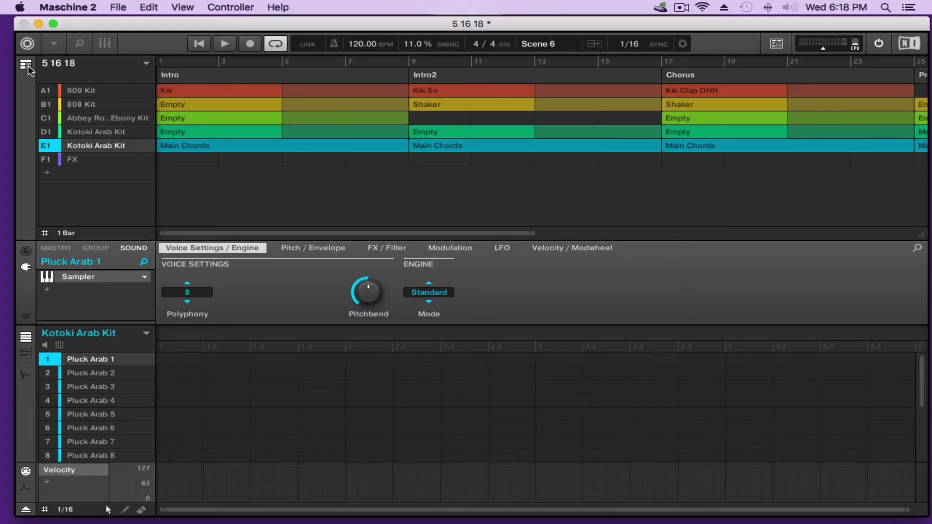
drag(530, 233, 925, 238)
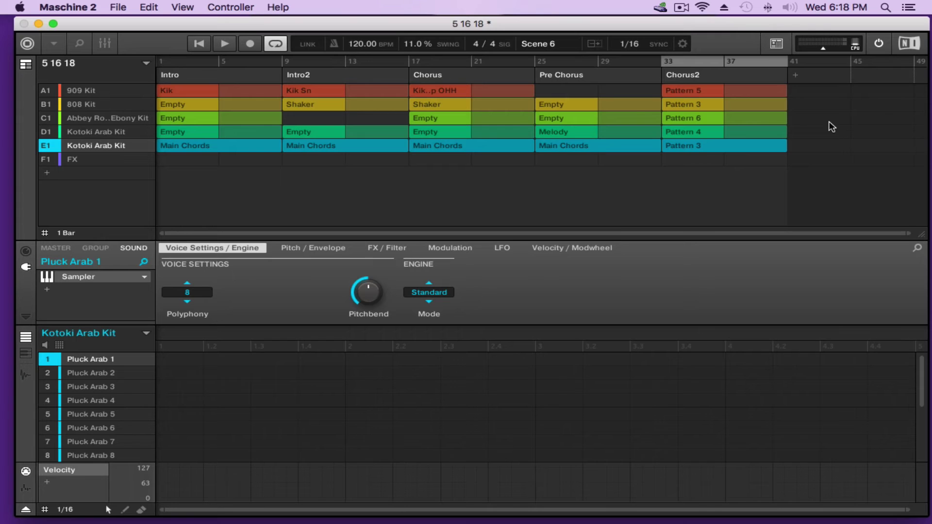
click(663, 58)
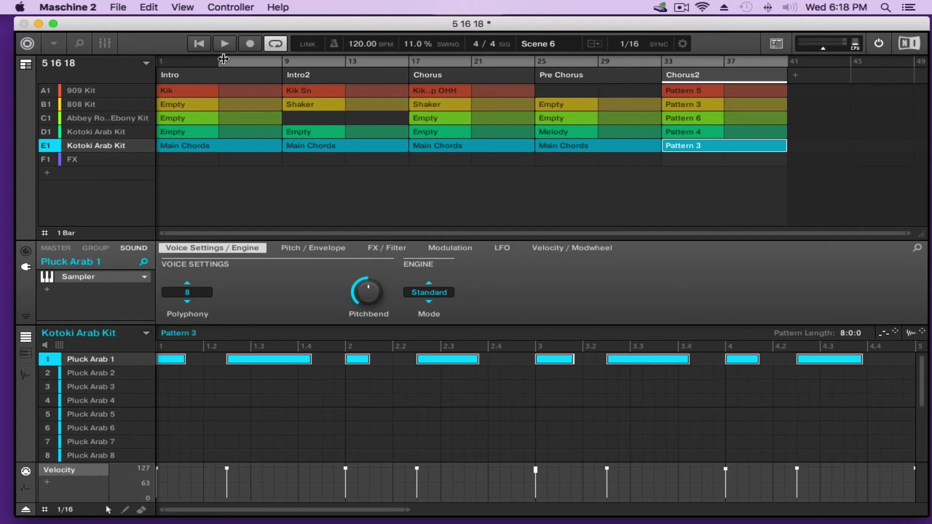
click(224, 59)
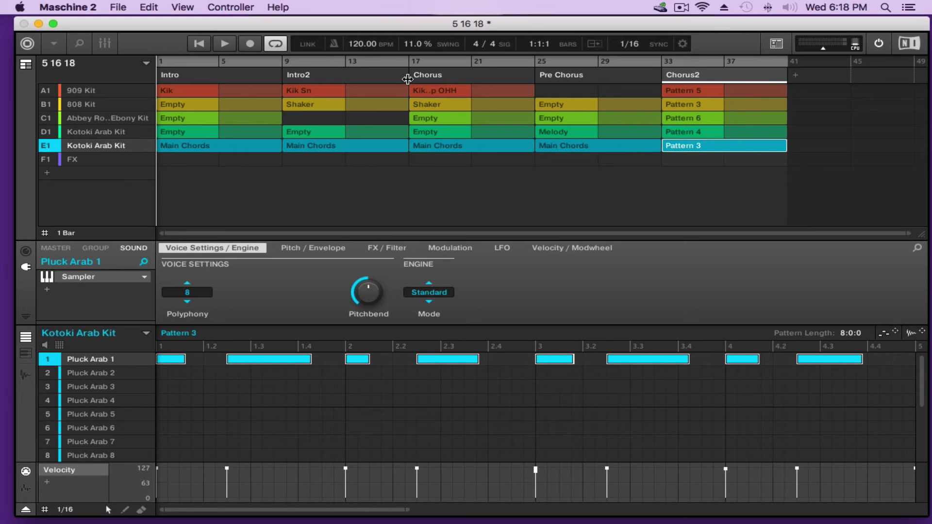
mouse_move(407, 78)
mouse_down()
mouse_move(661, 79)
mouse_move(410, 78)
mouse_up()
key(space)
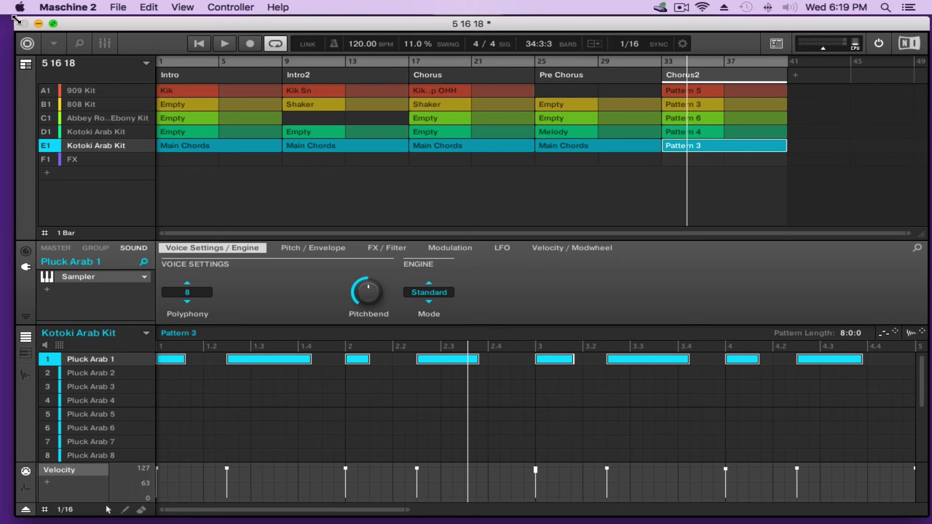
Remove the Intro, Intro2, Chorus, Pre Chorus and Chorus2 sections from the song timeline and return to the scene overview
click(193, 74)
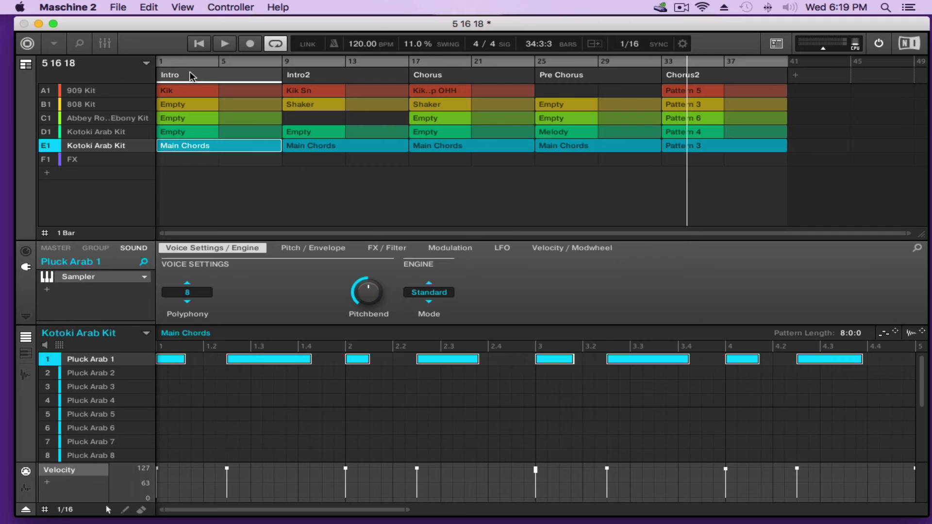
right_click(192, 78)
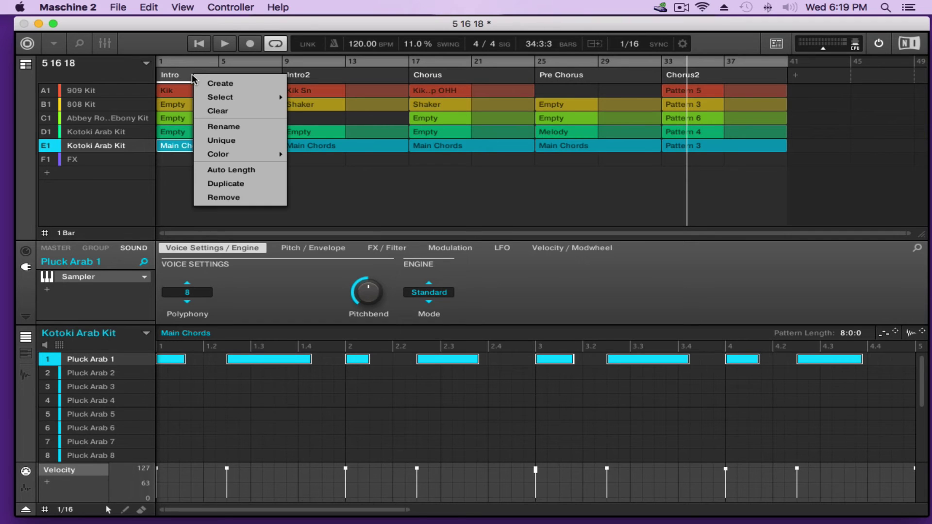
click(232, 199)
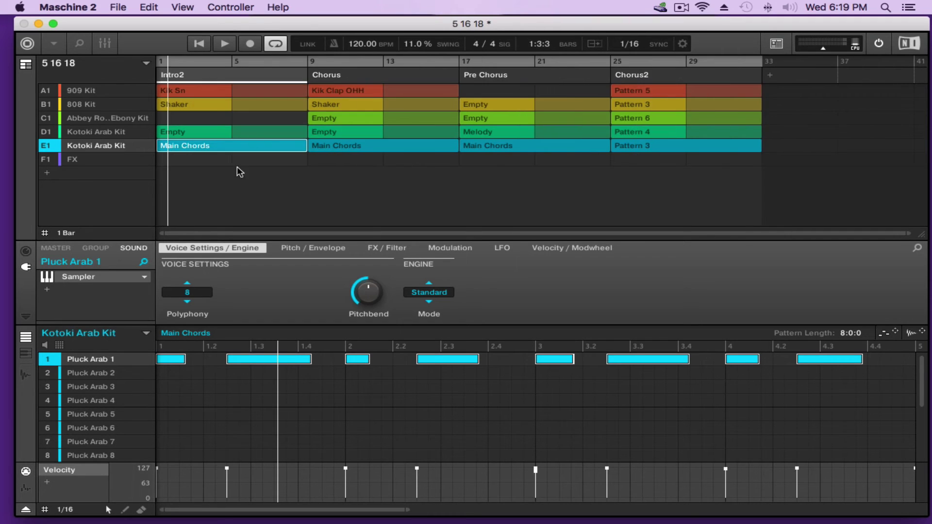
right_click(206, 73)
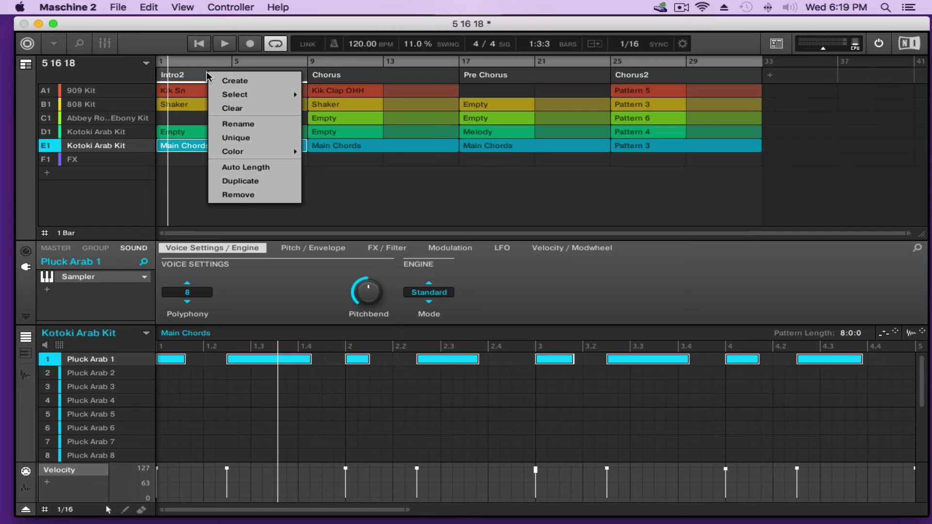
click(232, 199)
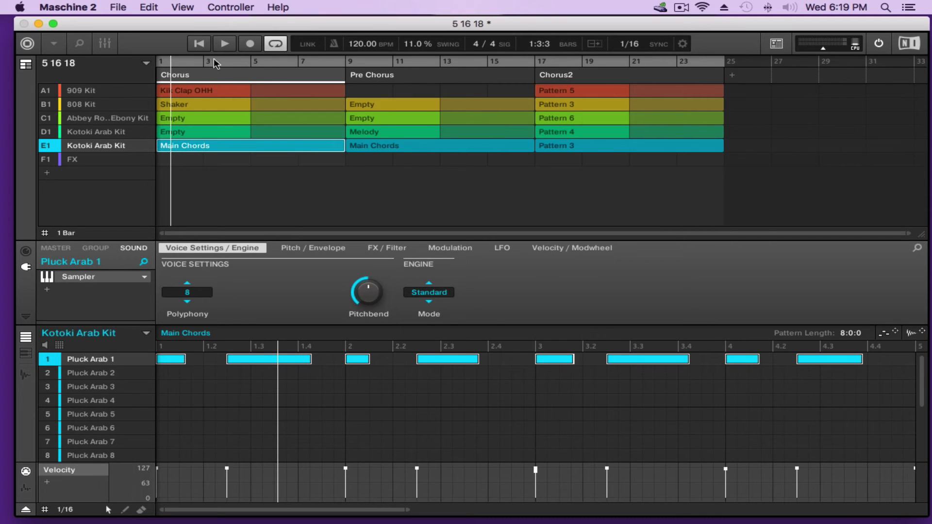
right_click(203, 73)
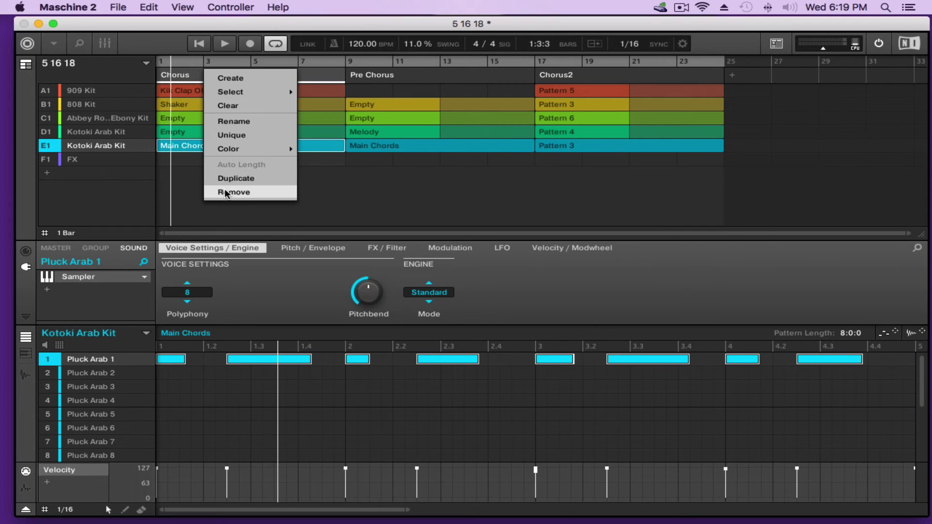
click(225, 193)
right_click(218, 74)
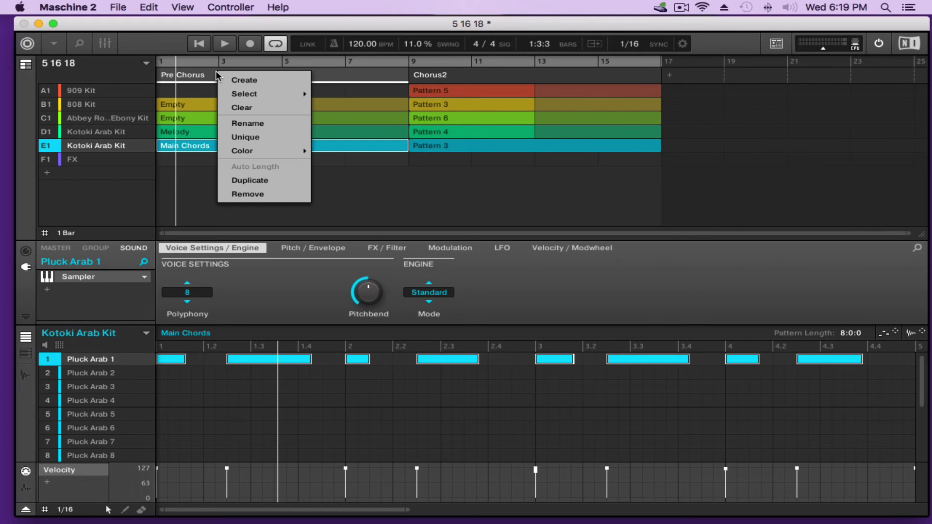
click(268, 195)
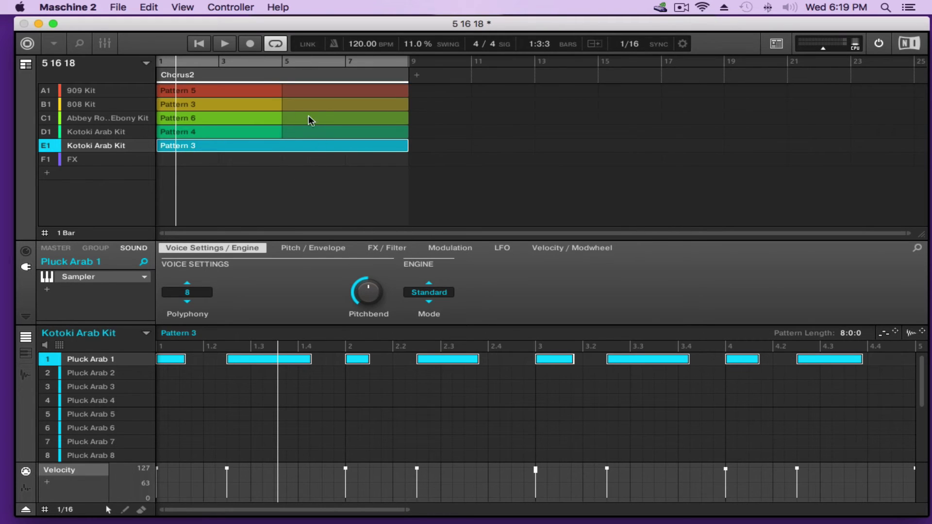
right_click(250, 74)
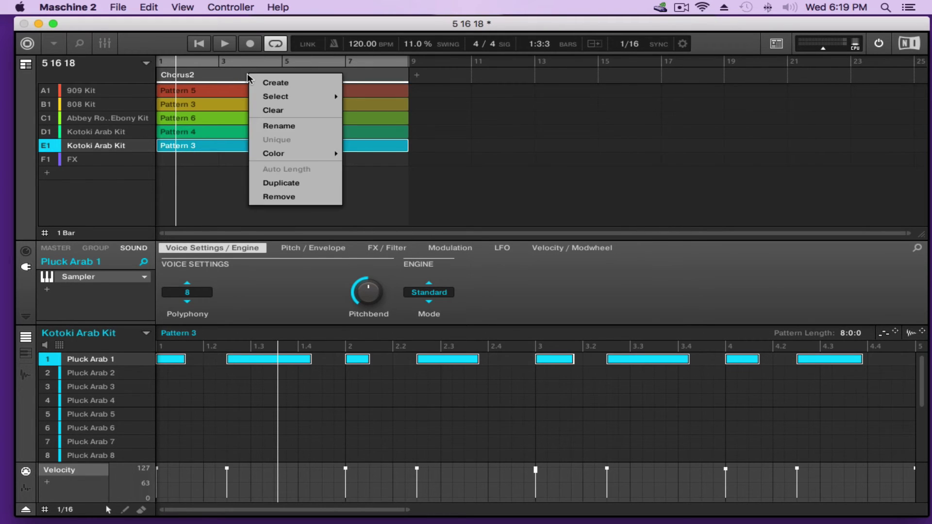
click(277, 197)
click(26, 64)
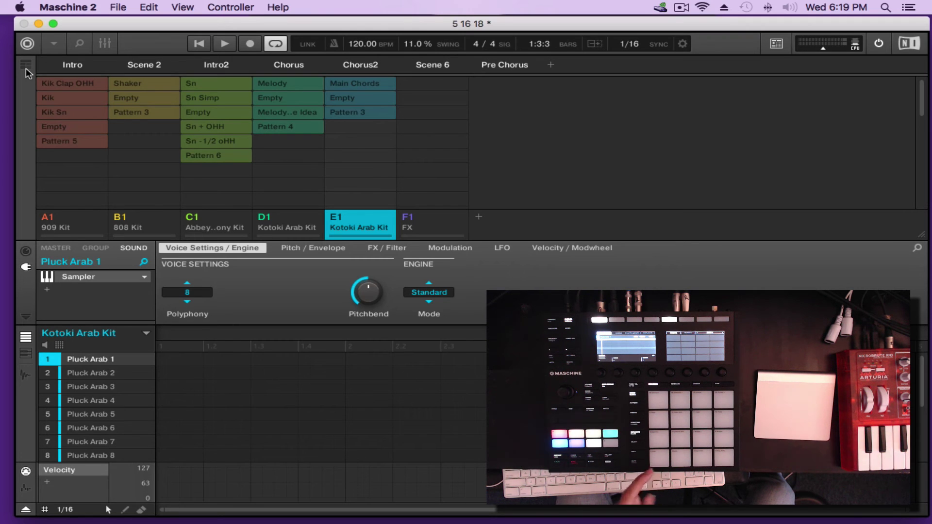
Show the song timeline and audition the arrangement from bar 33 onward, starting and stopping playback
click(25, 68)
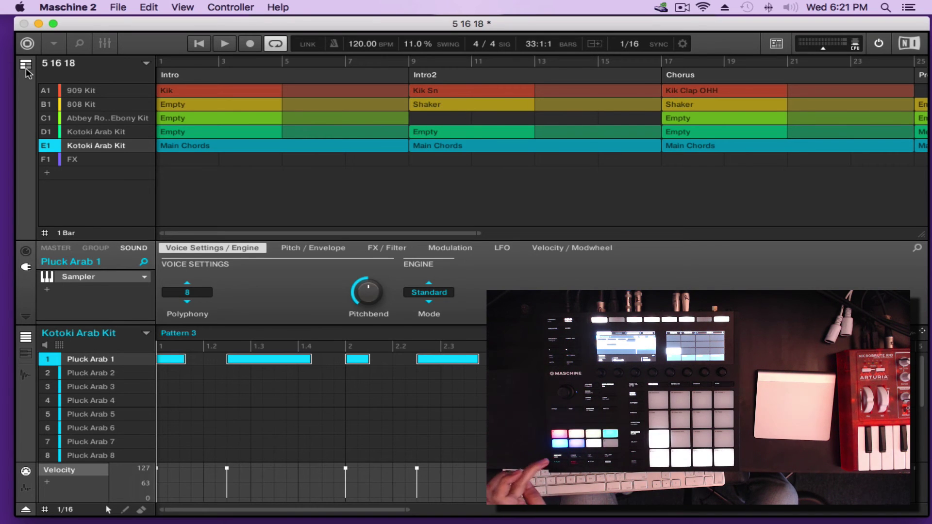
key(space)
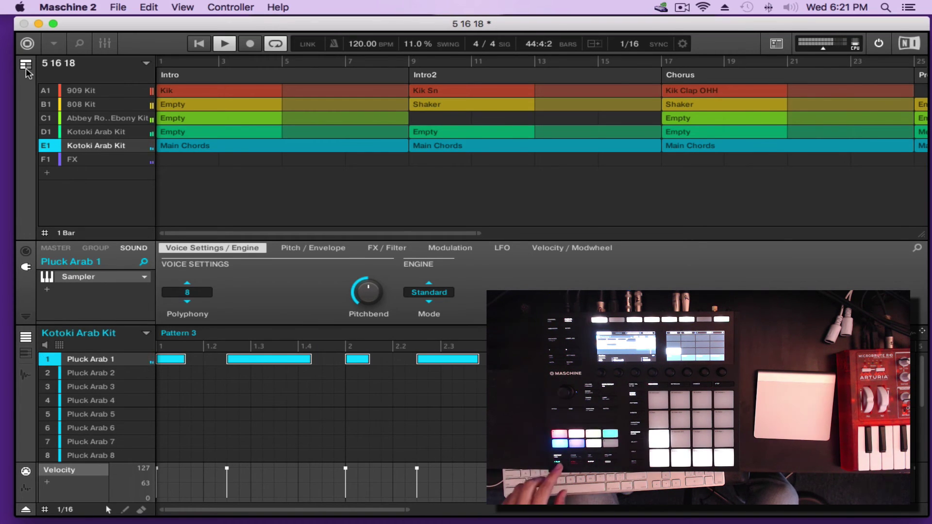
key(space)
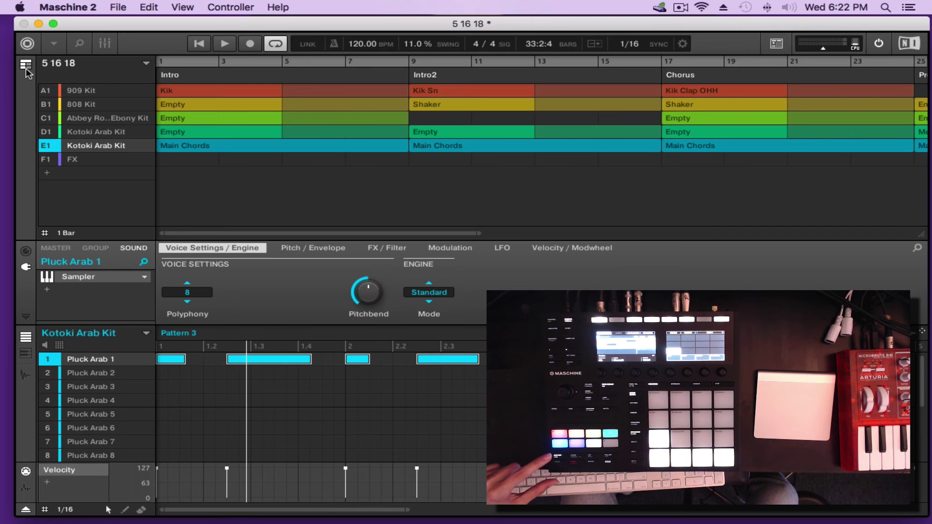
key(space)
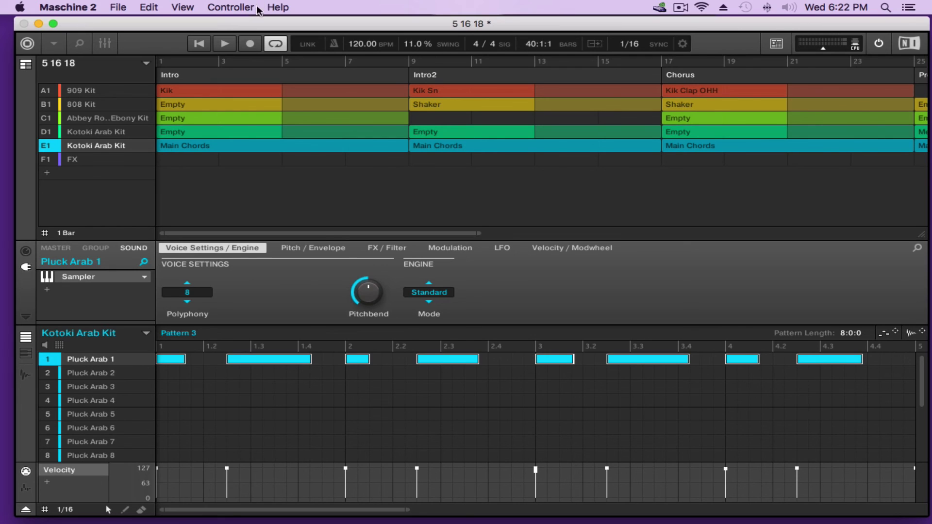
Turn on Retrigger and audition the change from the Intro scene to the Intro2 scene
click(685, 44)
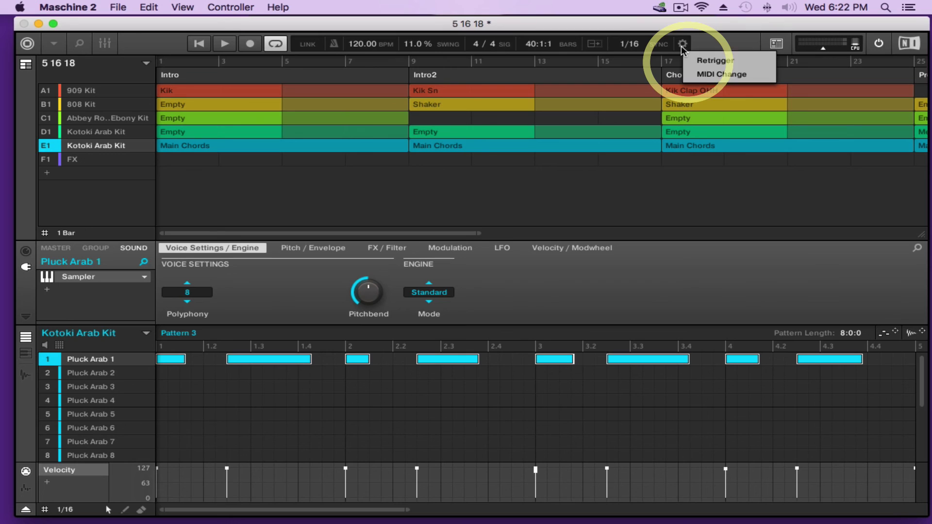
click(712, 62)
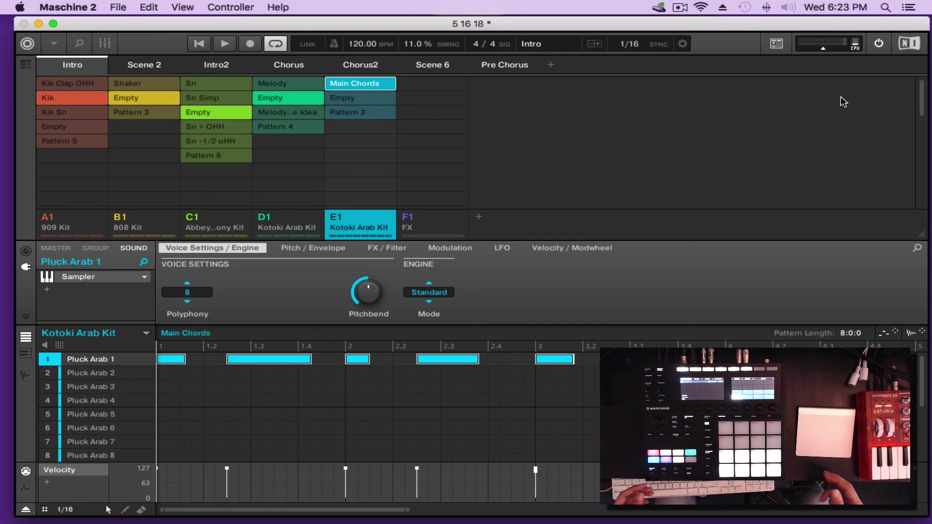
key(space)
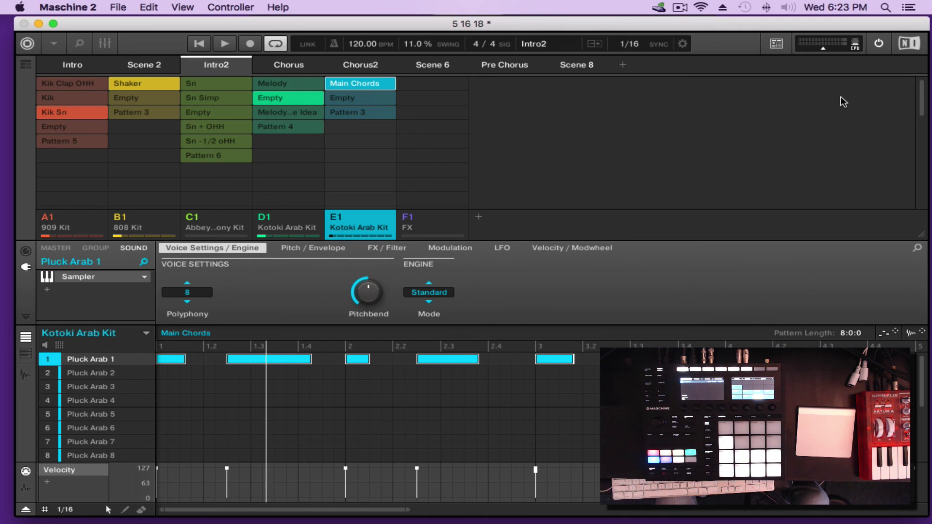
Turn off Retrigger, audition the change from the Intro2 scene to the Chorus scene and stop playback
click(683, 43)
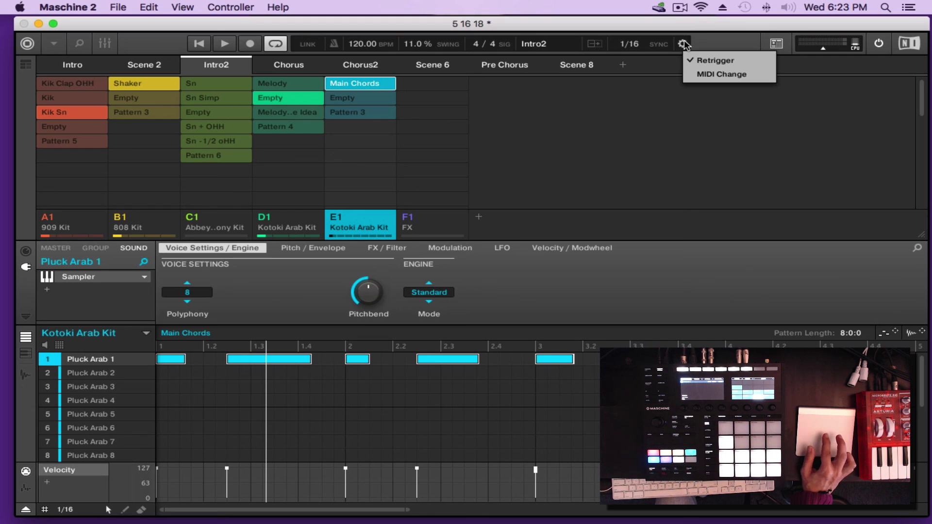
click(703, 62)
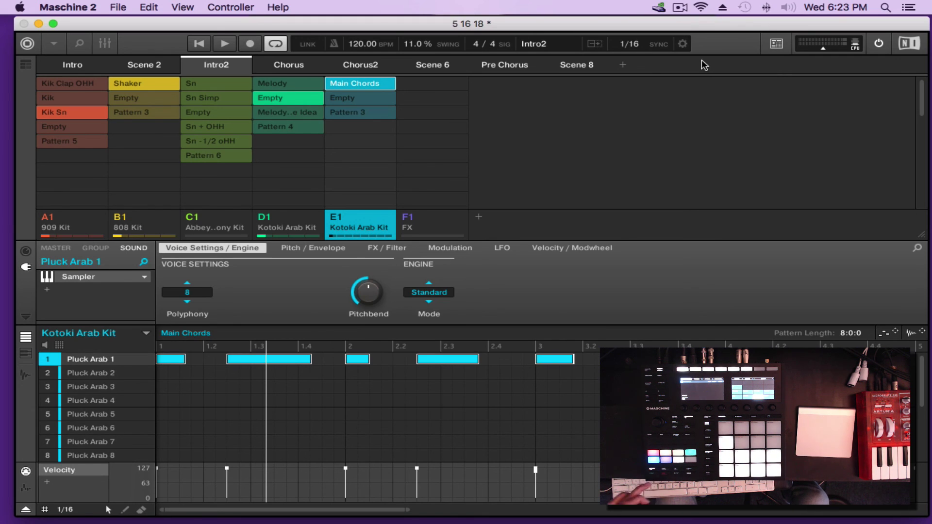
key(space)
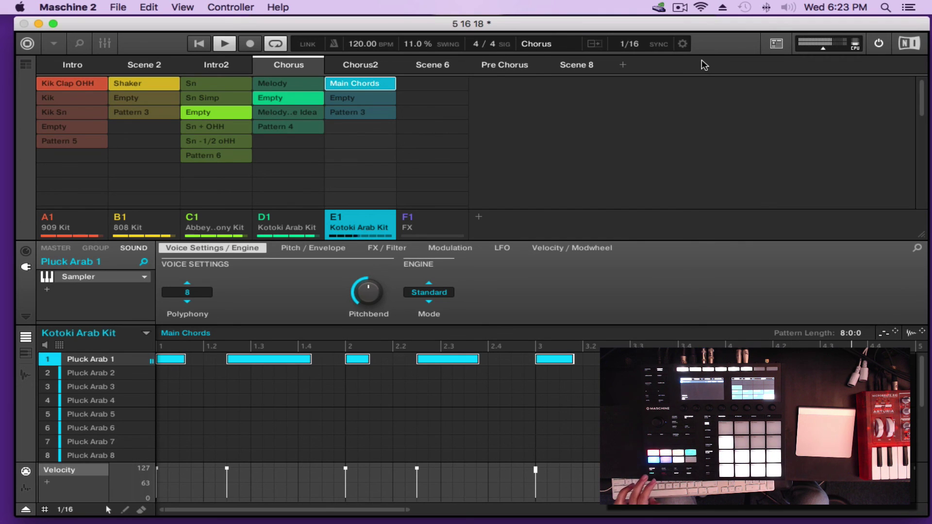
key(space)
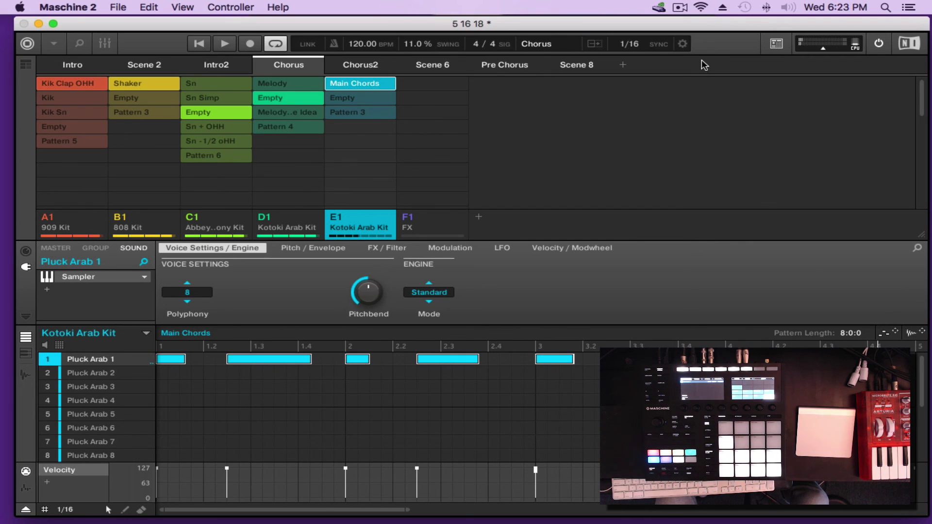